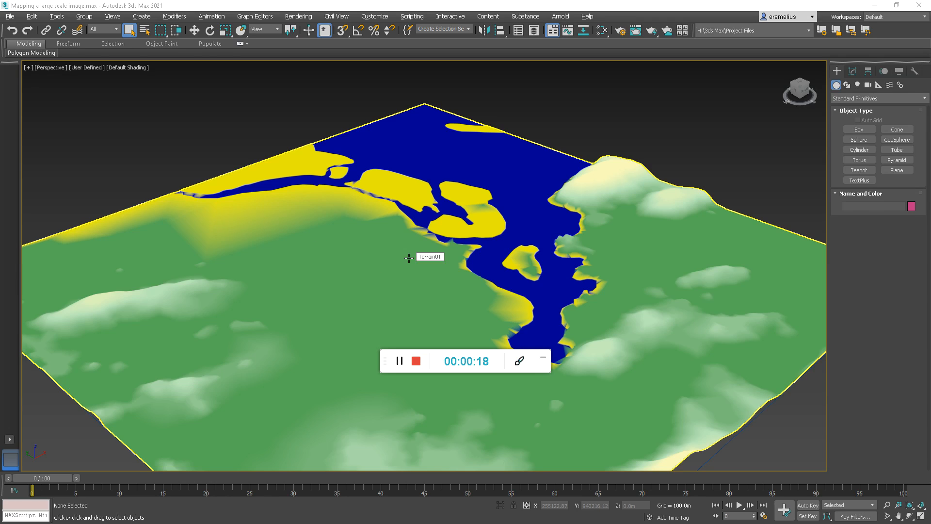
- Check the scene's display unit scale and system unit scale in Units Setup without changing them
left_click(377, 18)
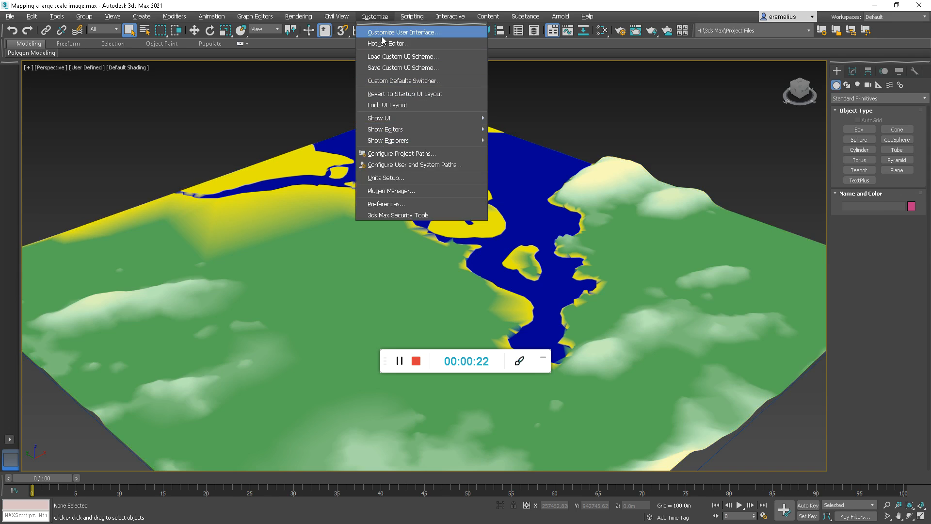
left_click(383, 178)
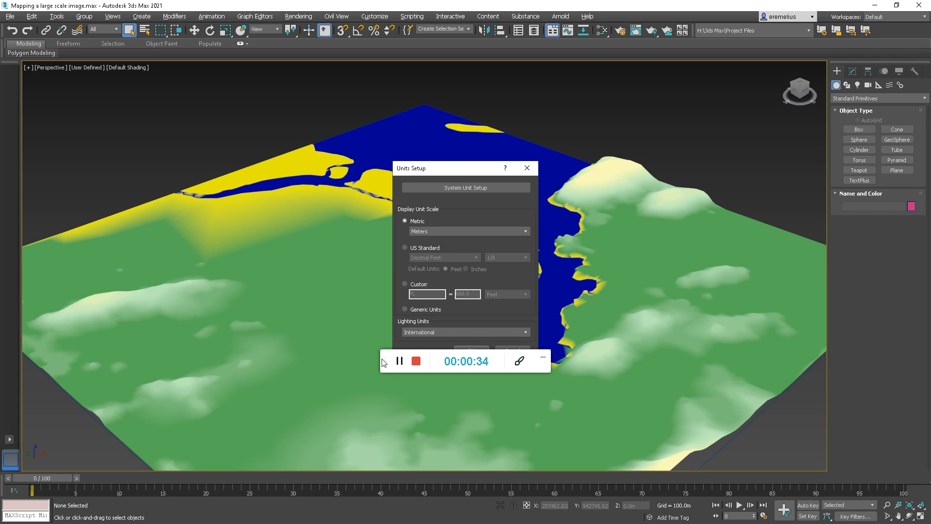
left_click_drag(386, 361, 756, 456)
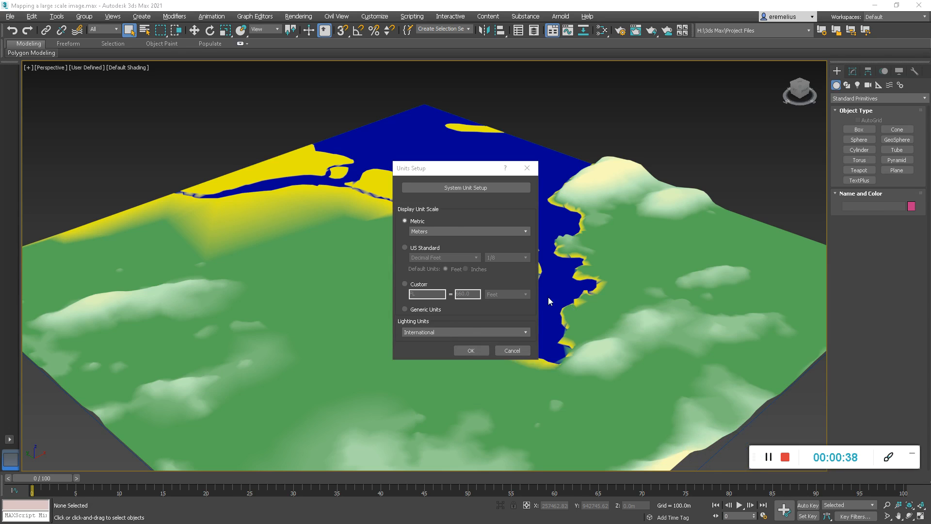
left_click(469, 189)
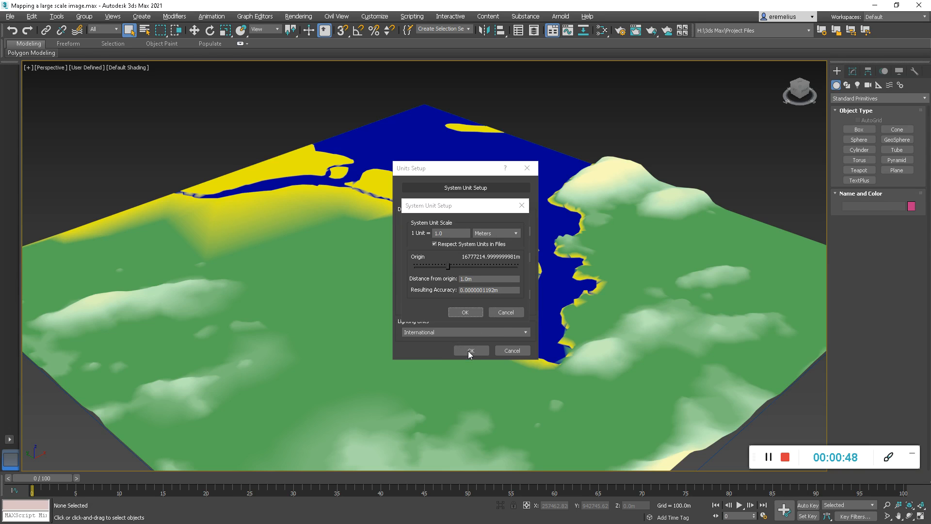
left_click(503, 313)
left_click(512, 348)
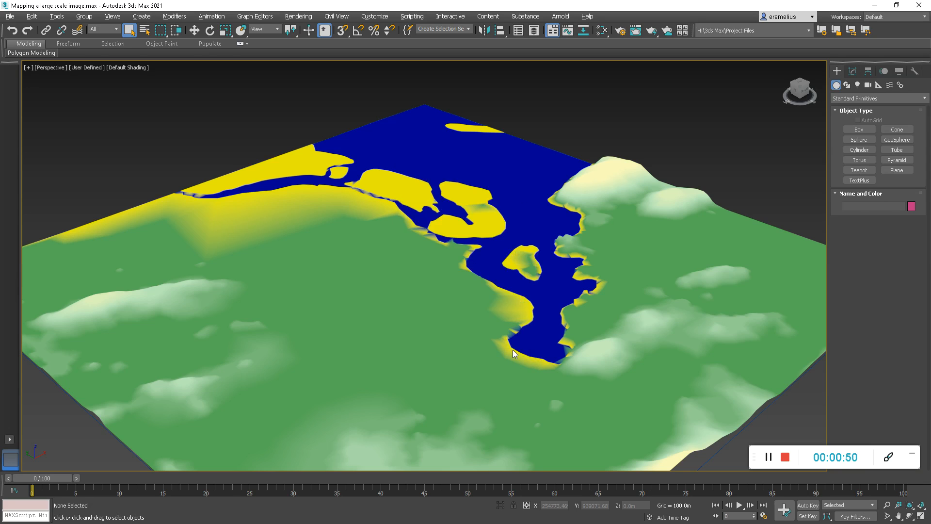
- Create a Standard (Legacy) scanline material in the Slate Material Editor and open its parameters
left_click(602, 31)
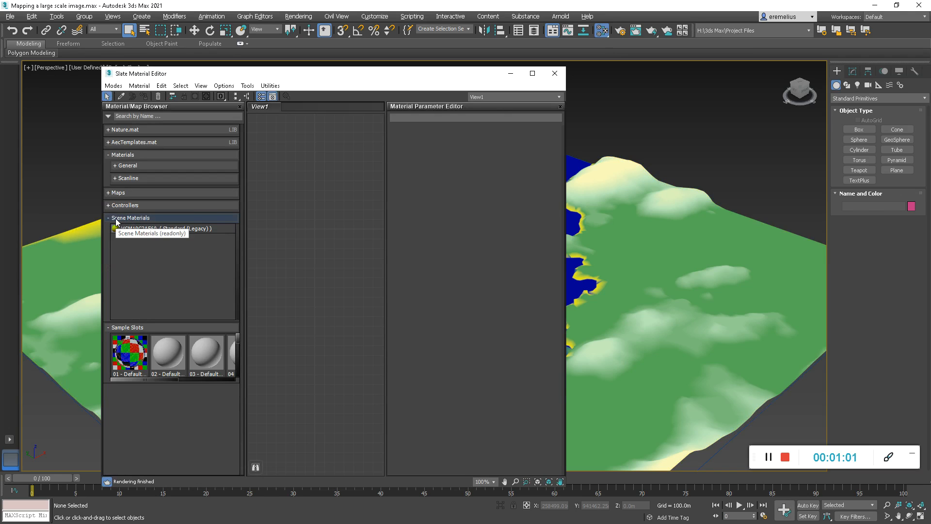
left_click(115, 179)
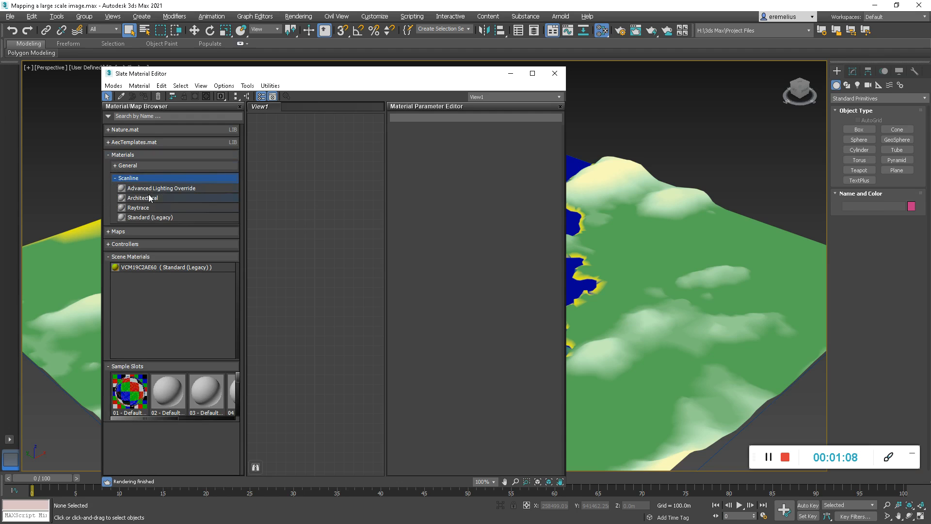
double_click(139, 217)
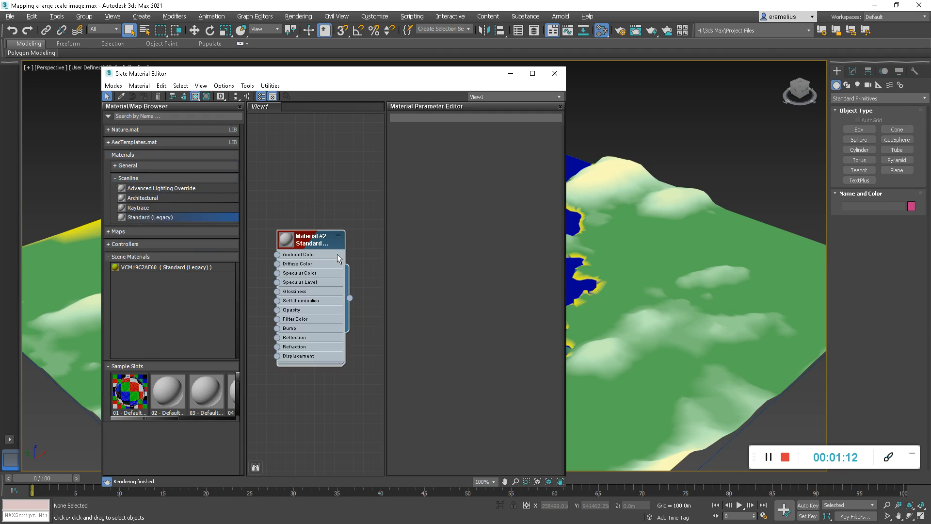
double_click(320, 239)
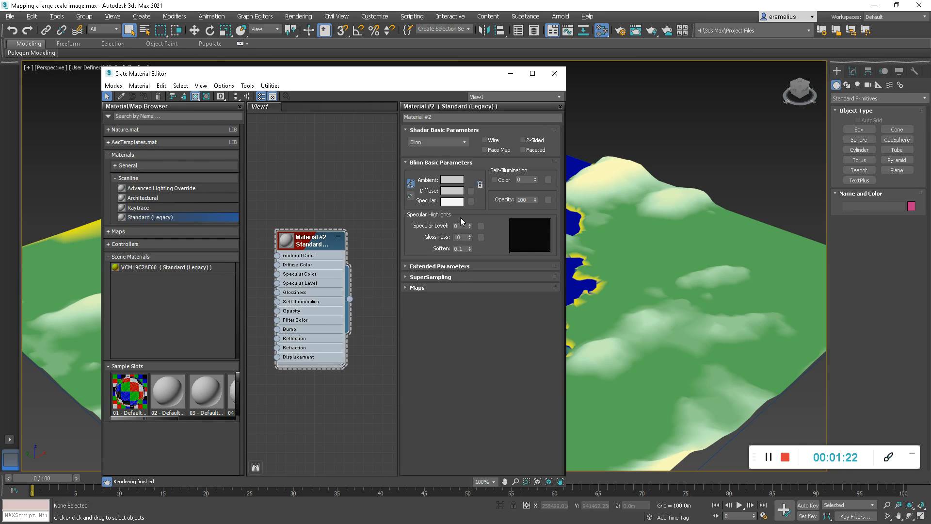
- Rename the new Standard material as Quad Map
left_click(444, 119)
type("q")
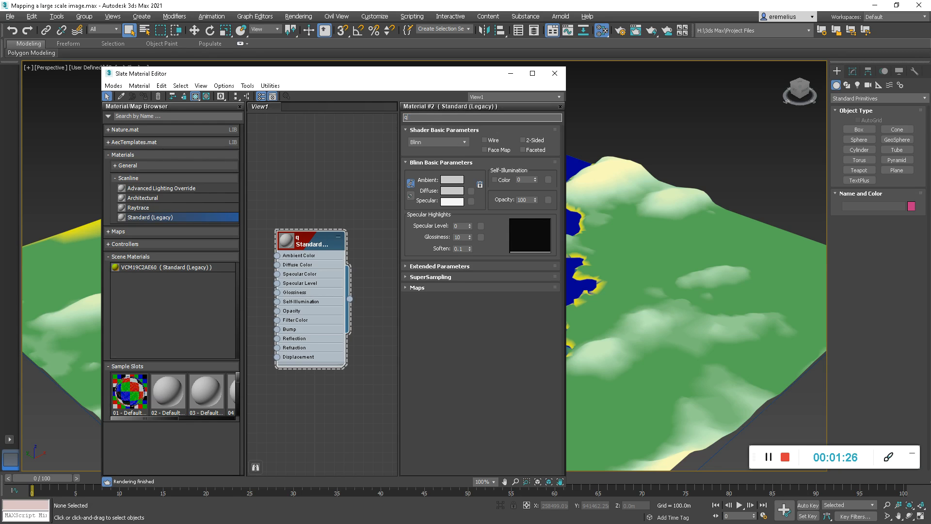
type("uad Map")
key("Home")
key("Delete")
type("Q")
key("Return")
left_click(515, 180)
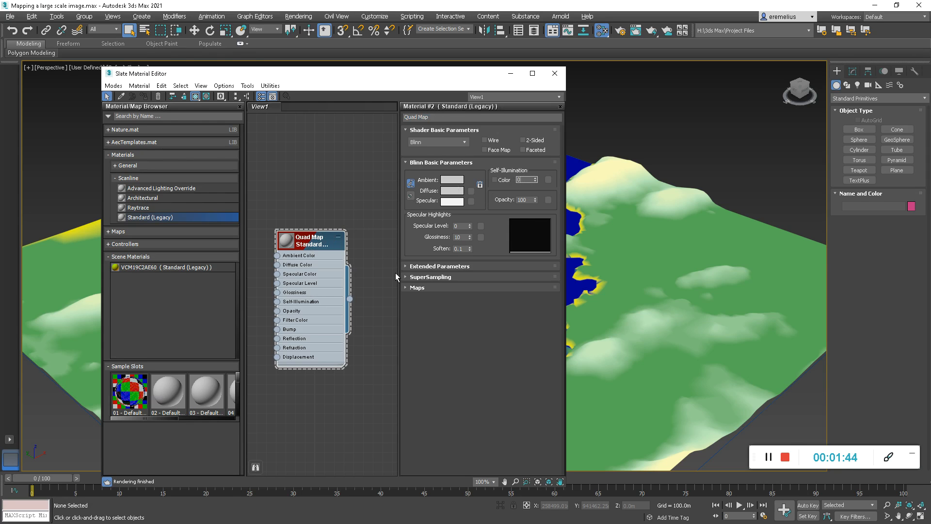
- Add a Bitmap map to the Diffuse Color channel of the Quad Map material
left_click(109, 233)
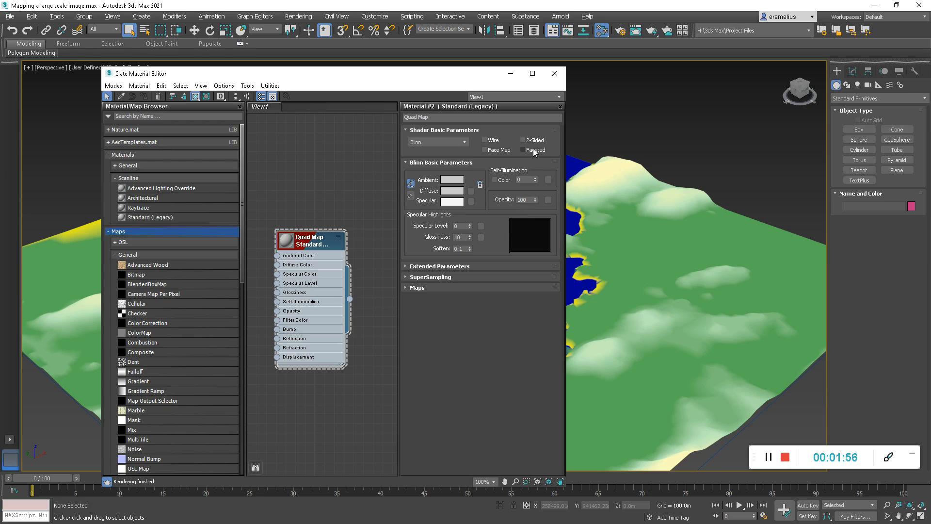
left_click(404, 289)
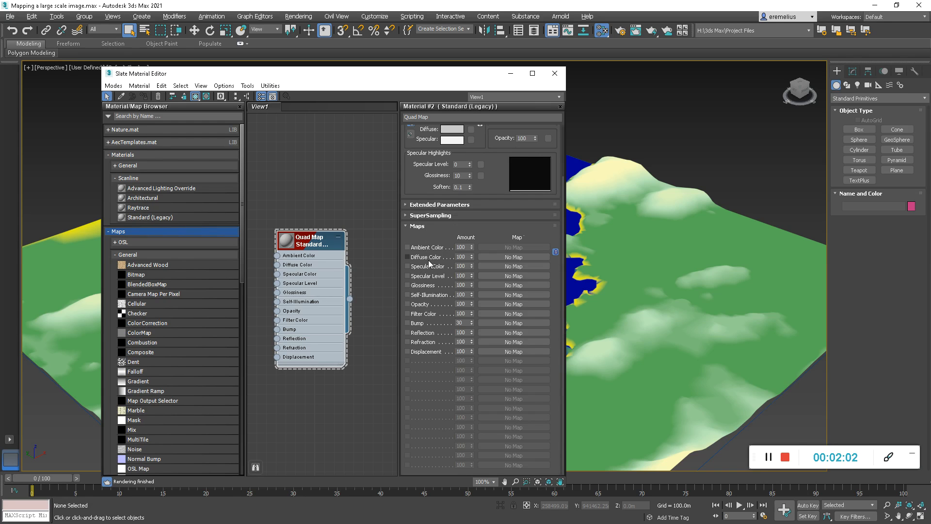
left_click(516, 257)
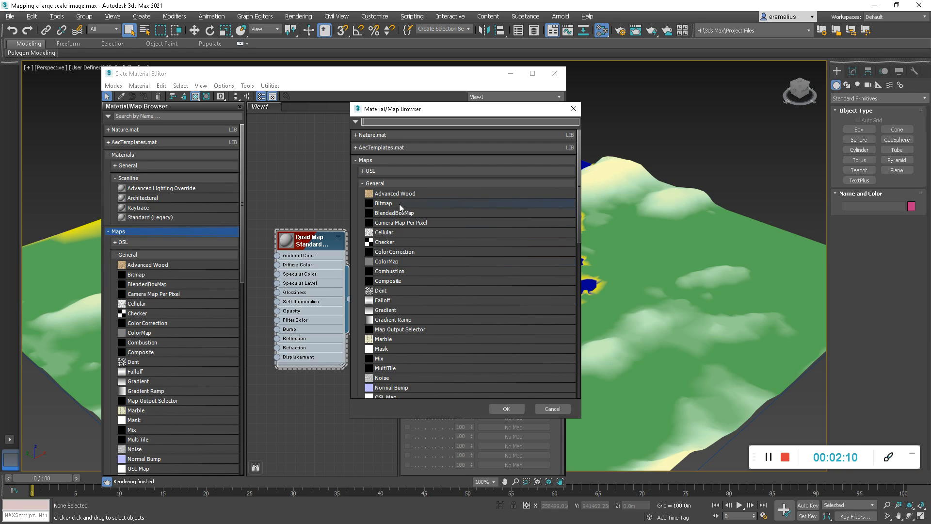
double_click(383, 204)
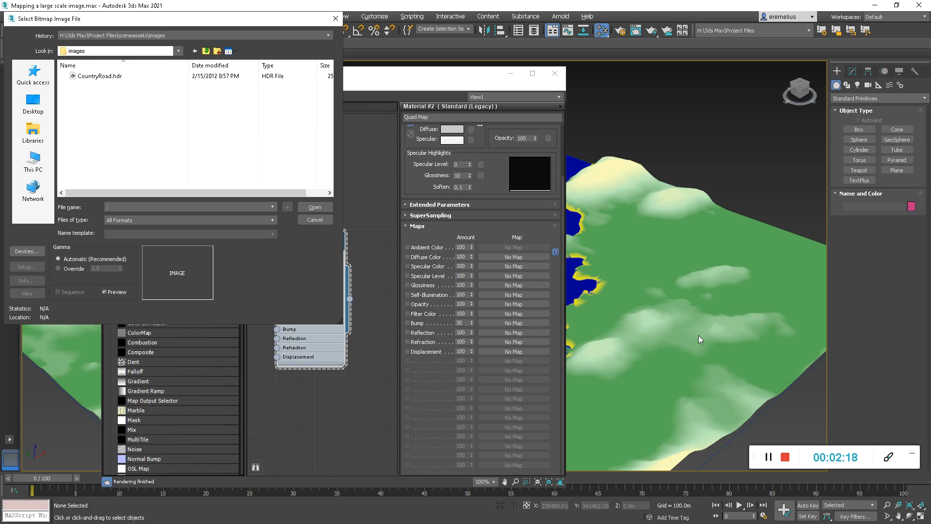
- Load q257938.tif from the Maps folder in Project Files as the diffuse bitmap
left_click(205, 51)
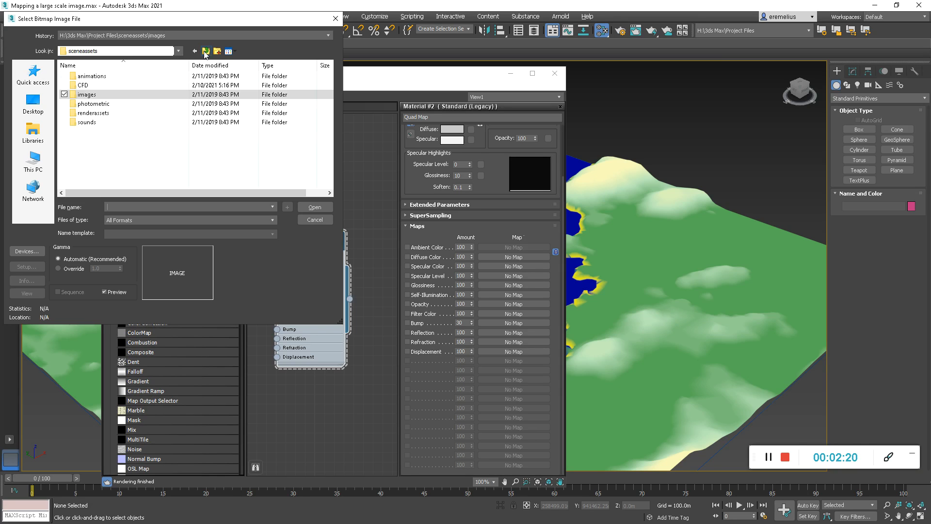
left_click(206, 52)
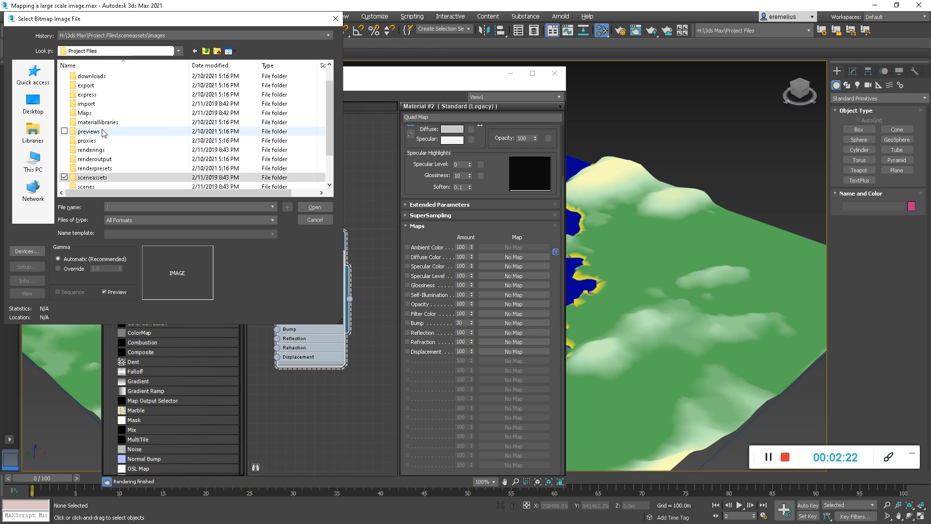
double_click(102, 113)
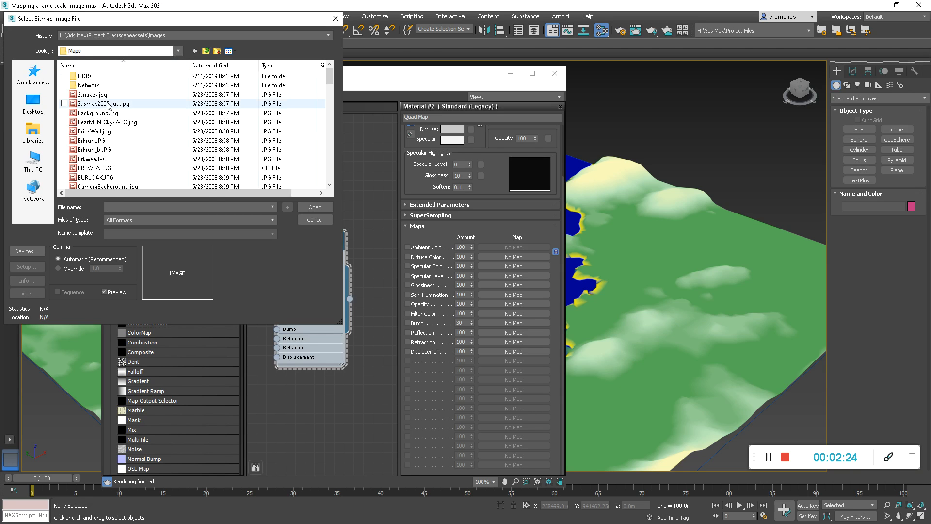
scroll(107, 104, "down", 2)
scroll(137, 115, "down", 12)
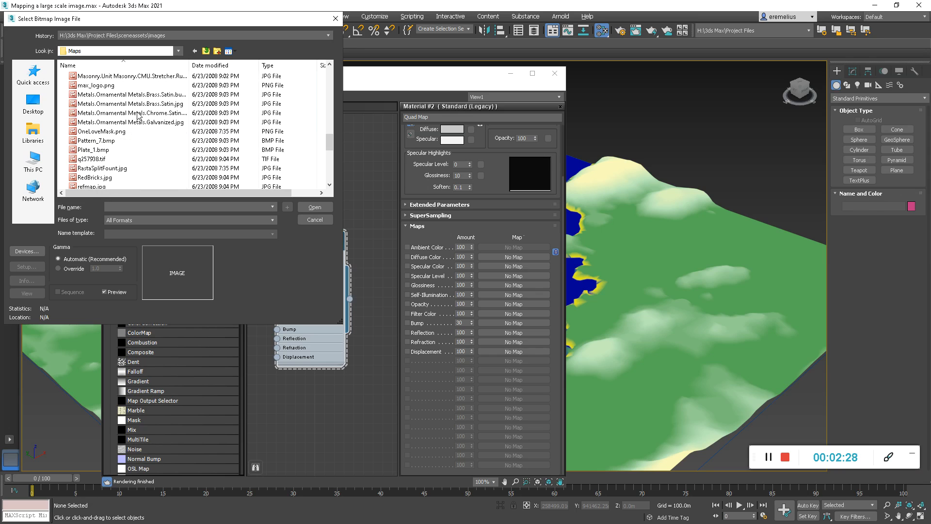
left_click(92, 159)
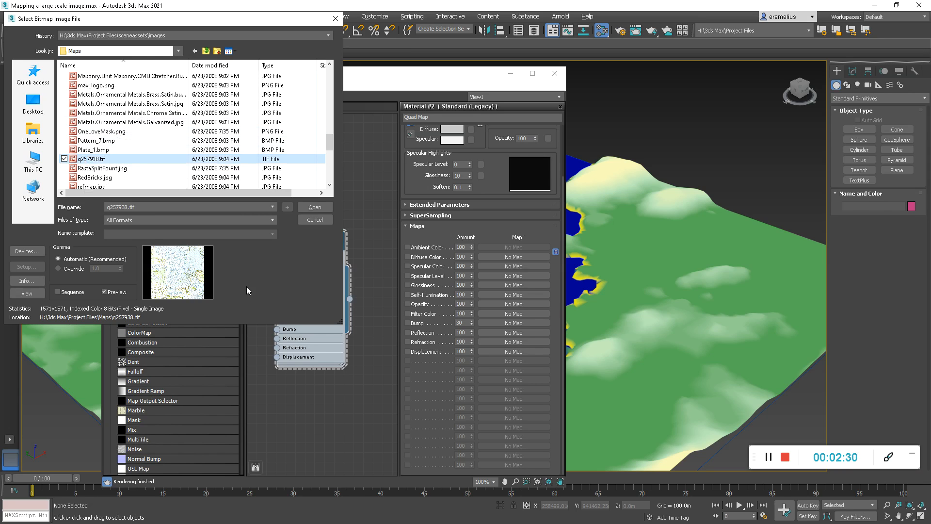
left_click(315, 207)
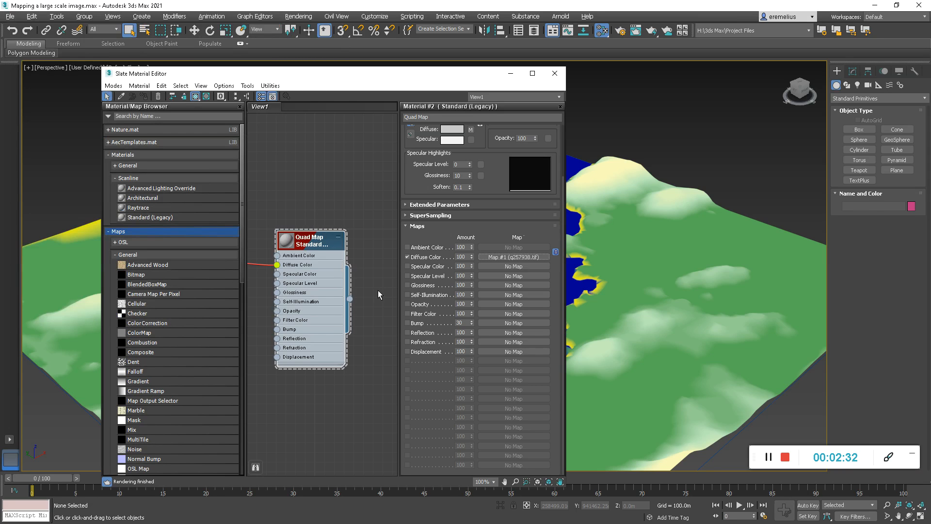
- Inspect the bitmap node connected to Diffuse Color, open its parameters and view the full source image
scroll(350, 284, "down", 1)
middle_click_drag(342, 258, 421, 265)
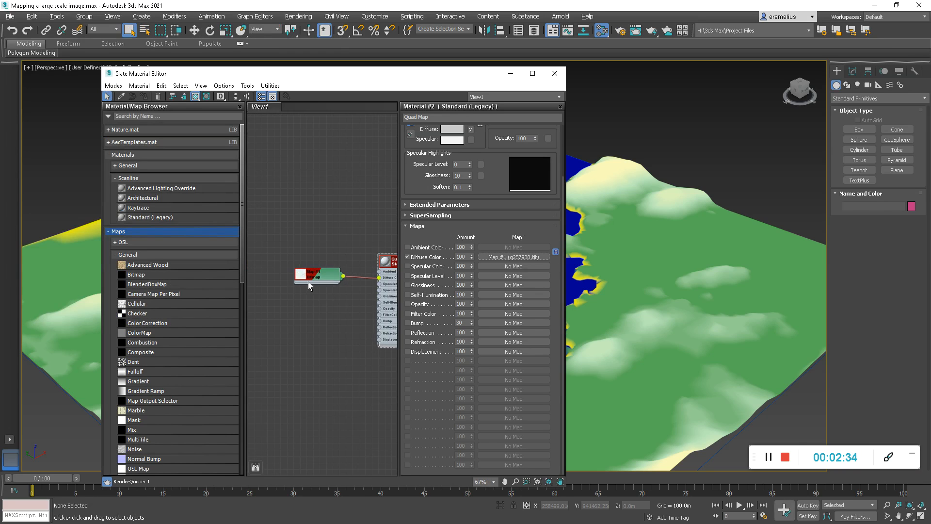
middle_click_drag(309, 281, 286, 277)
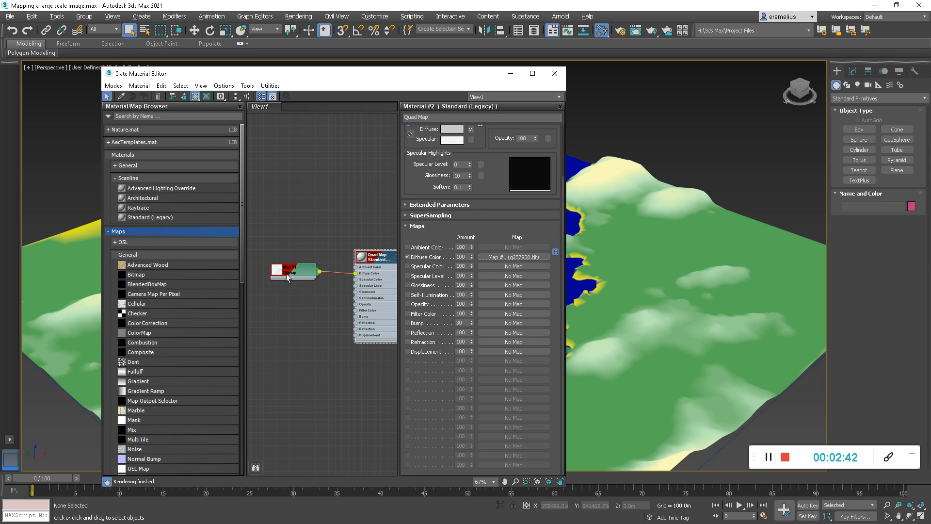
scroll(364, 274, "up", 4)
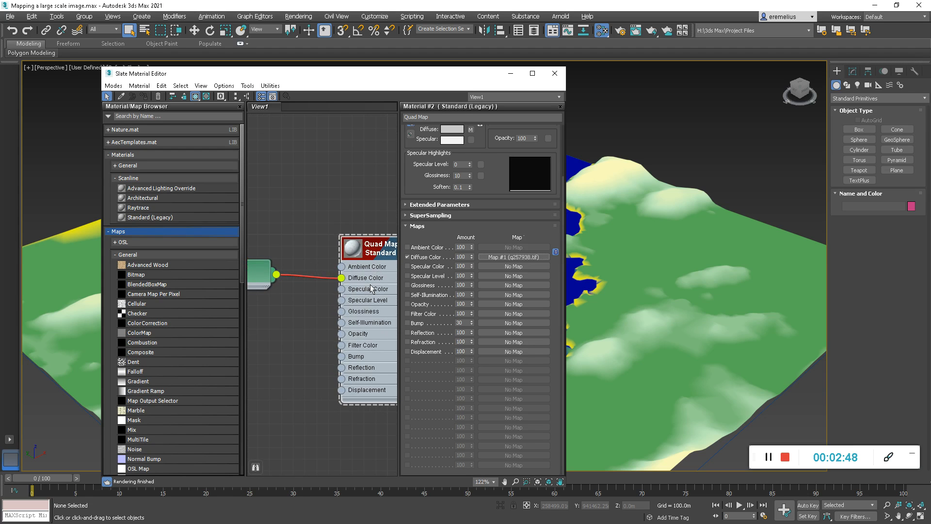
scroll(323, 282, "down", 3)
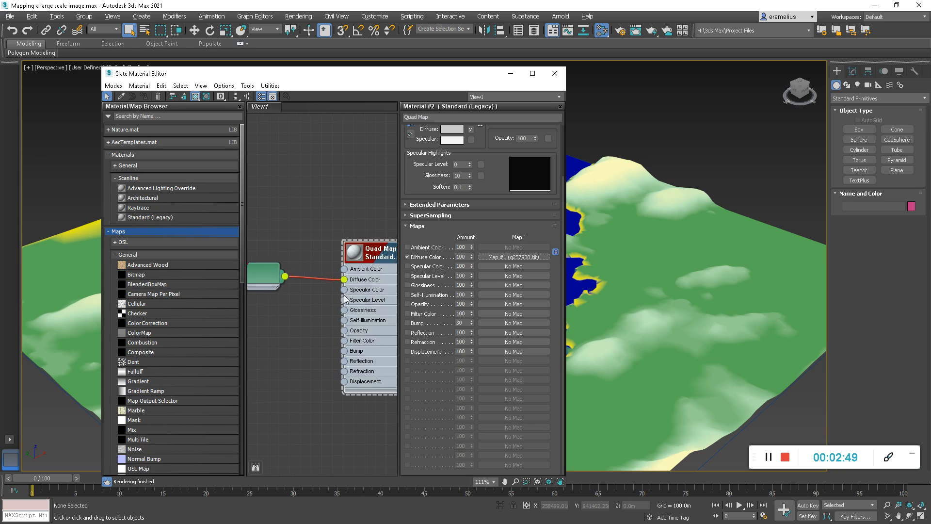
double_click(258, 283)
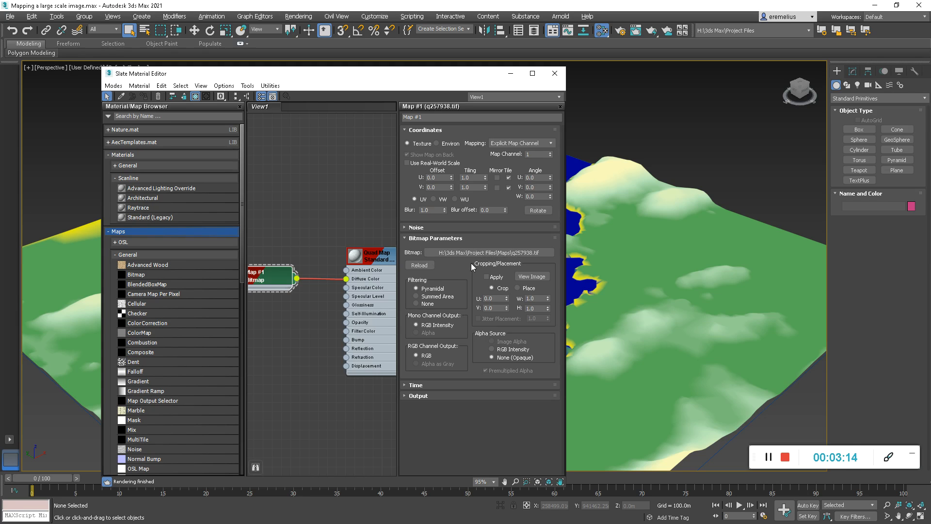
left_click(531, 277)
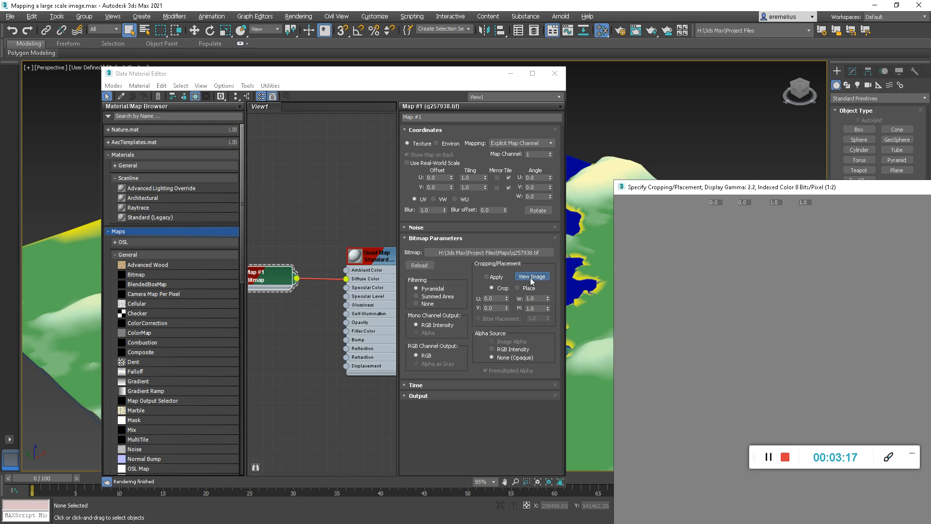
left_click_drag(810, 192, 763, 99)
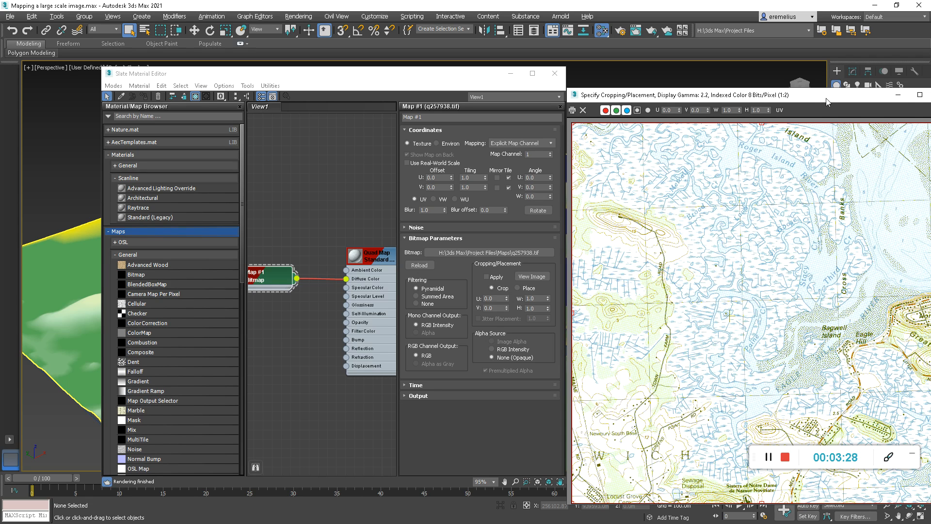
left_click_drag(828, 100, 773, 96)
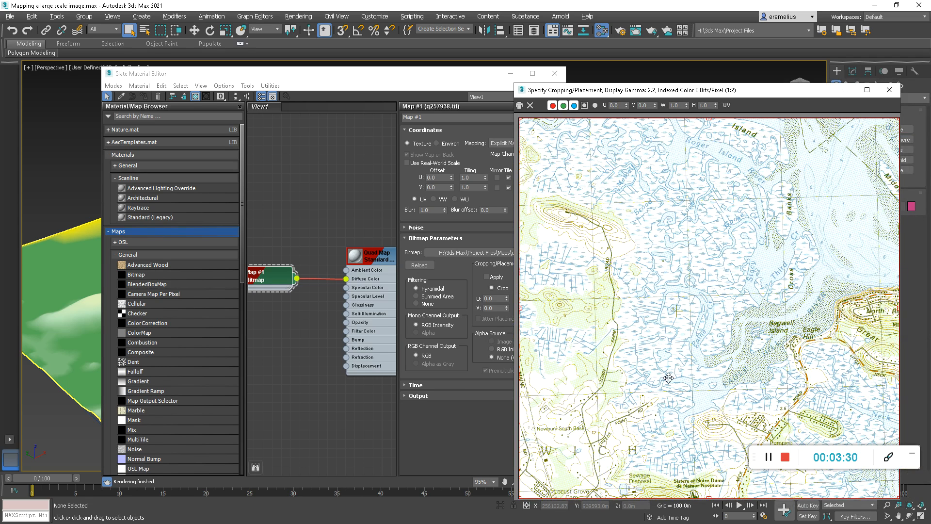
left_click(889, 90)
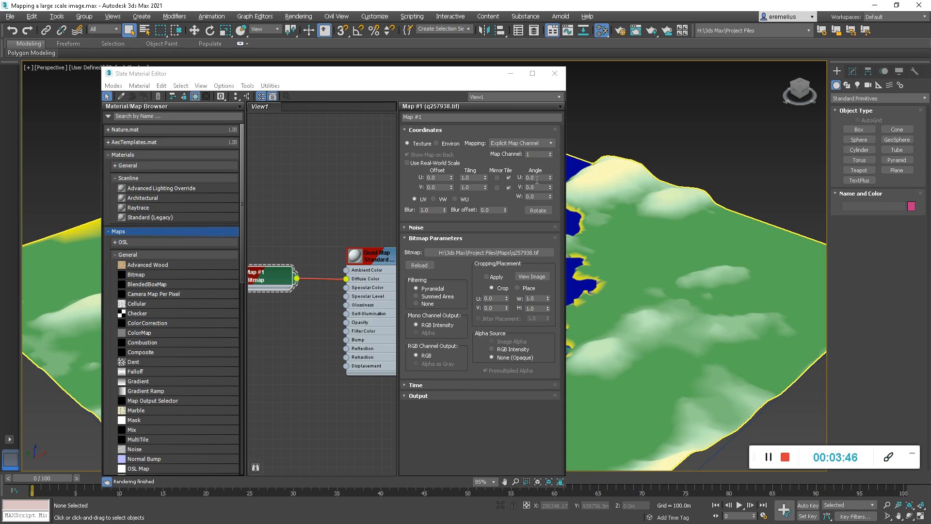
- Turn off tiling of the diffuse bitmap in both the U and V directions
left_click(509, 178)
left_click(509, 188)
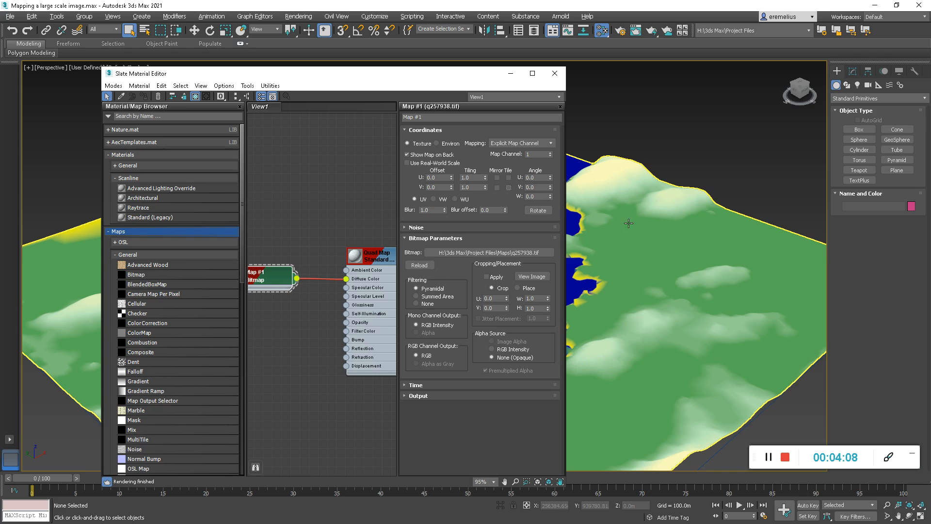
- Select the Terrain01 object, show the Layer Explorer beside it and open the Quad Map material's parameters
left_click(731, 237)
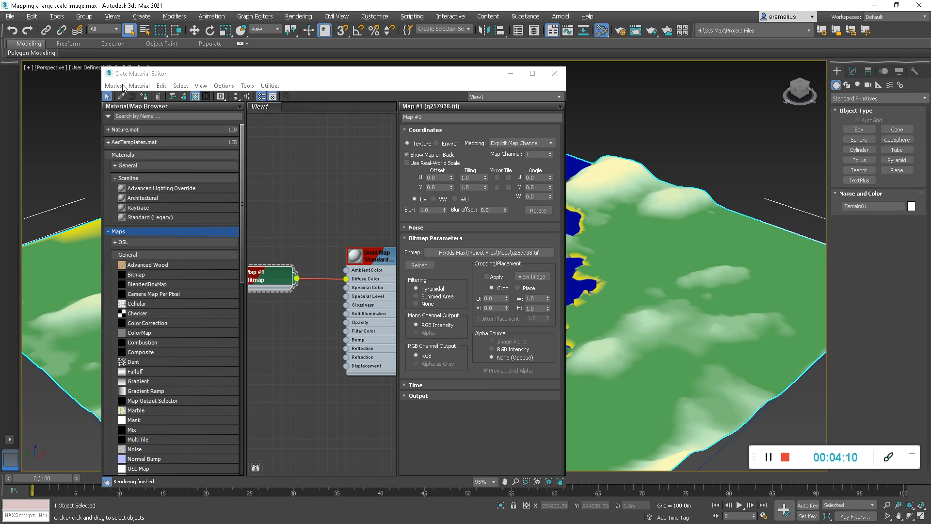
left_click(532, 31)
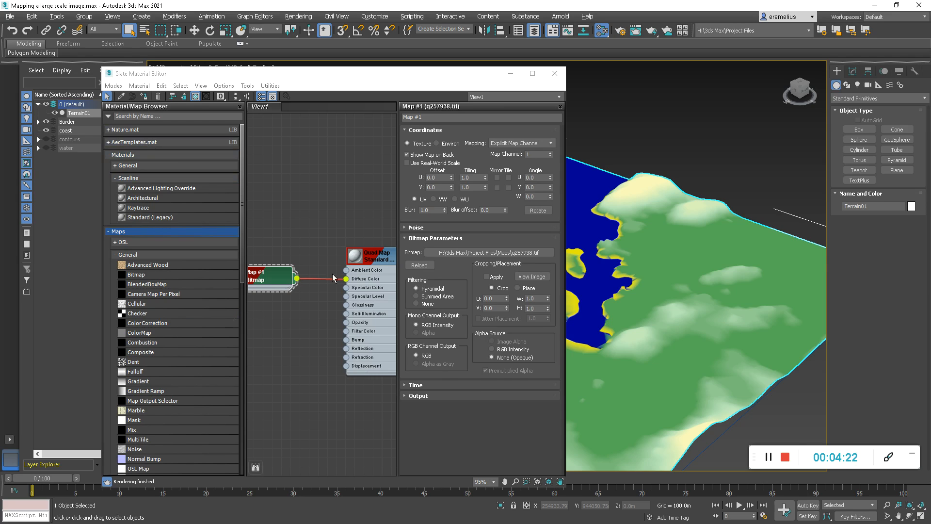
double_click(371, 256)
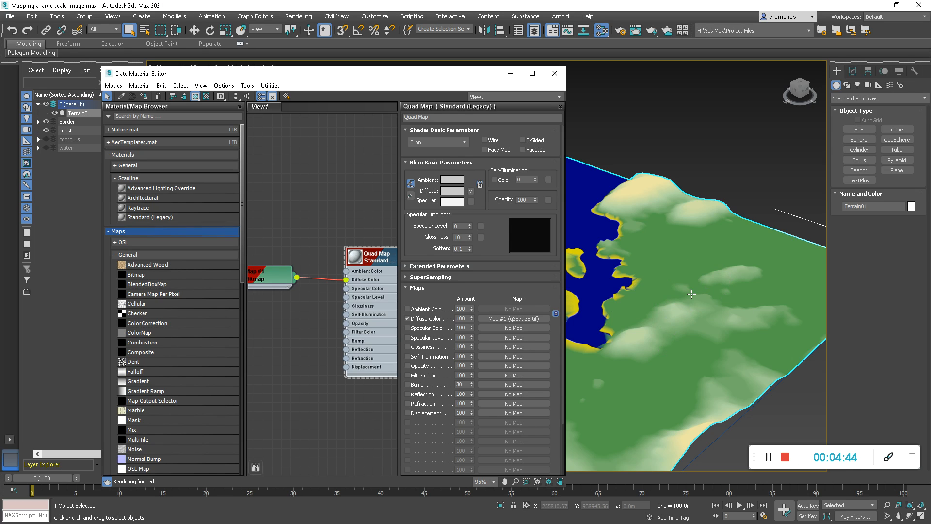
- Turn off Vertex Channel Display in the object properties of Terrain01
right_click(702, 270)
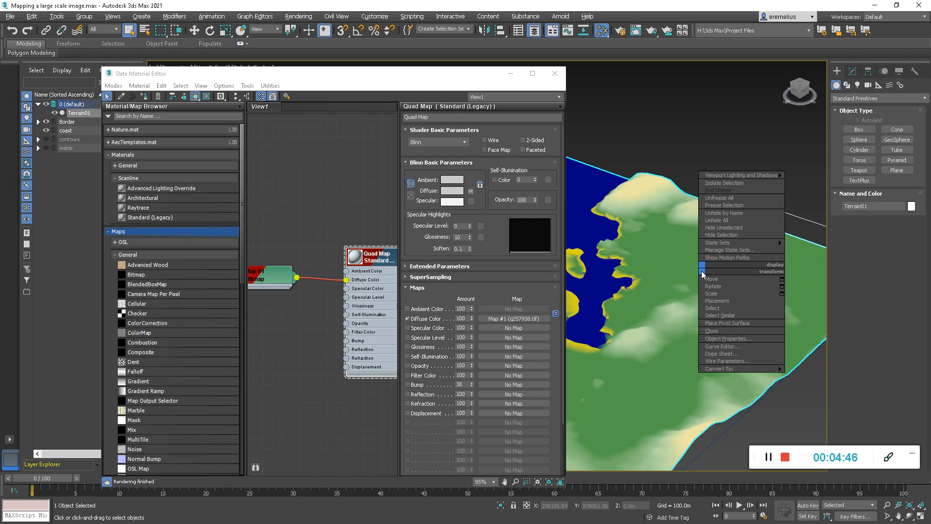
left_click(728, 338)
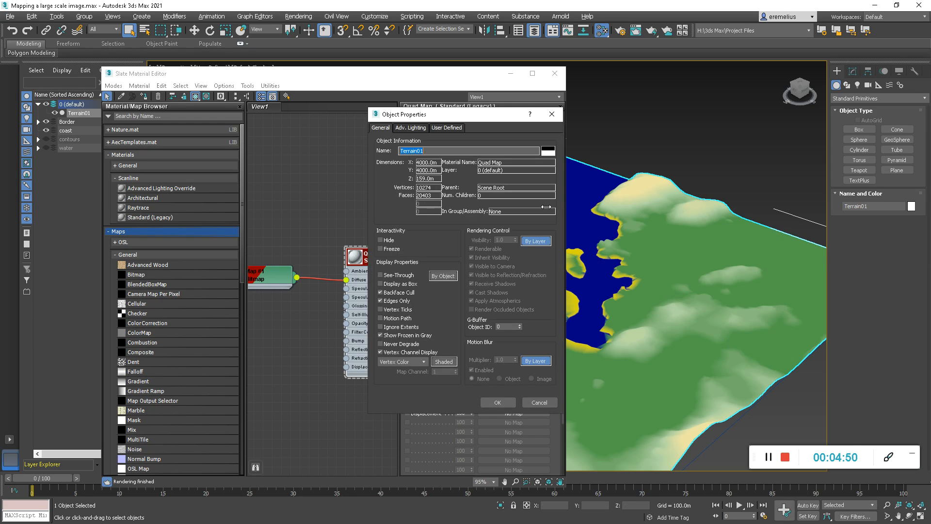
left_click_drag(479, 122, 754, 132)
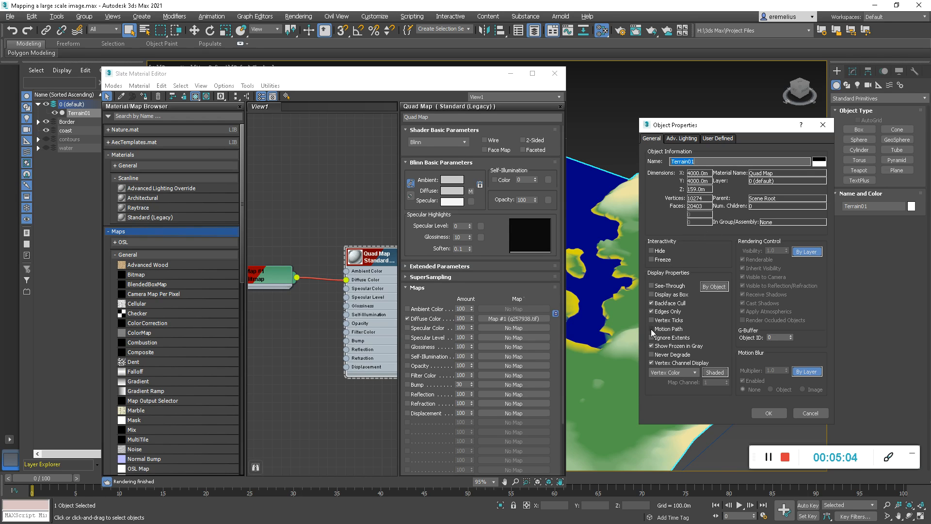
left_click(651, 363)
left_click(651, 363)
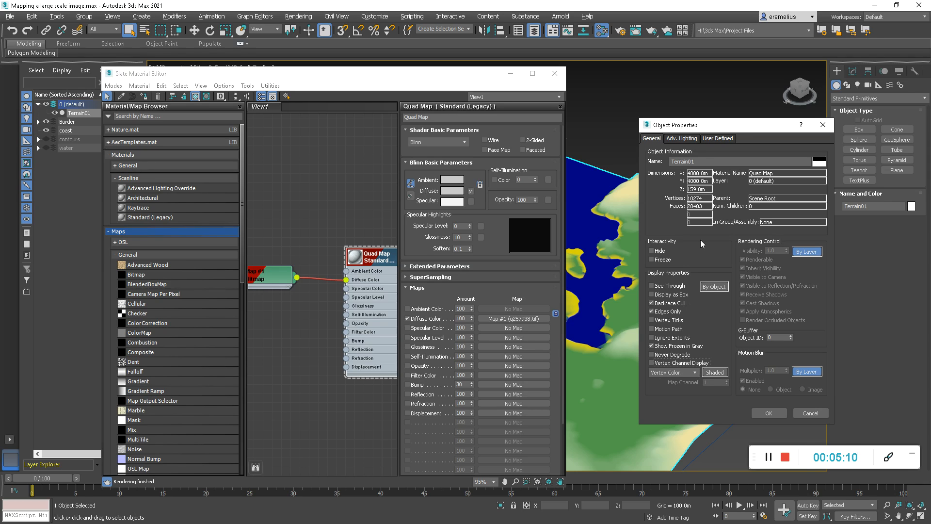
left_click_drag(734, 130, 457, 137)
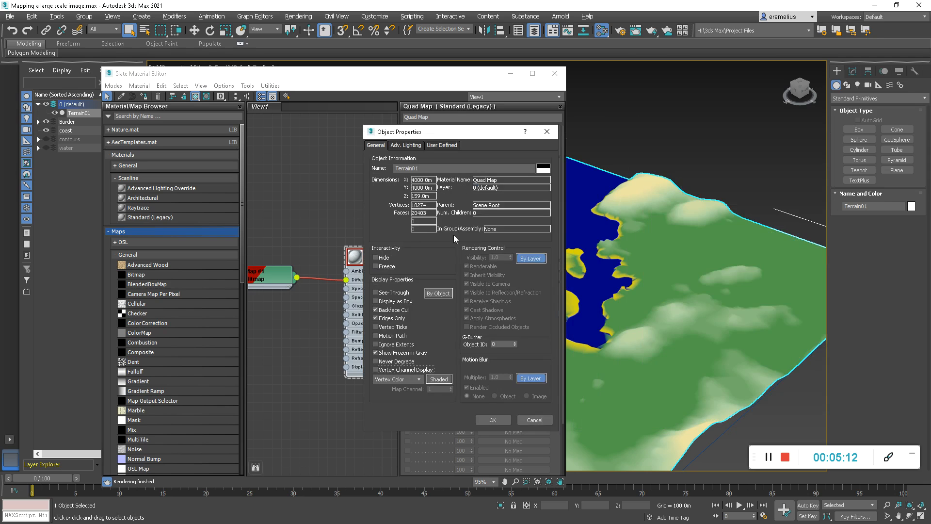
left_click(492, 420)
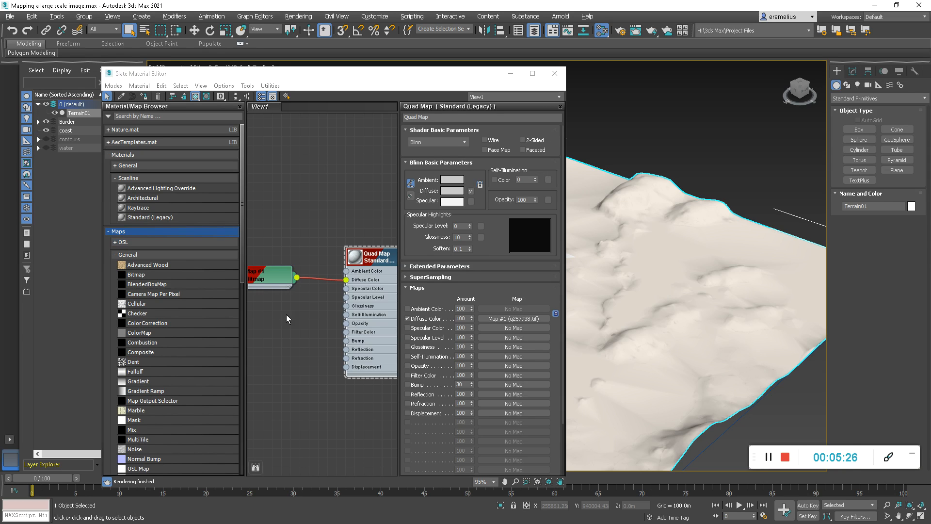
- Try to render the Perspective view of the terrain without map coordinates
left_click(652, 30)
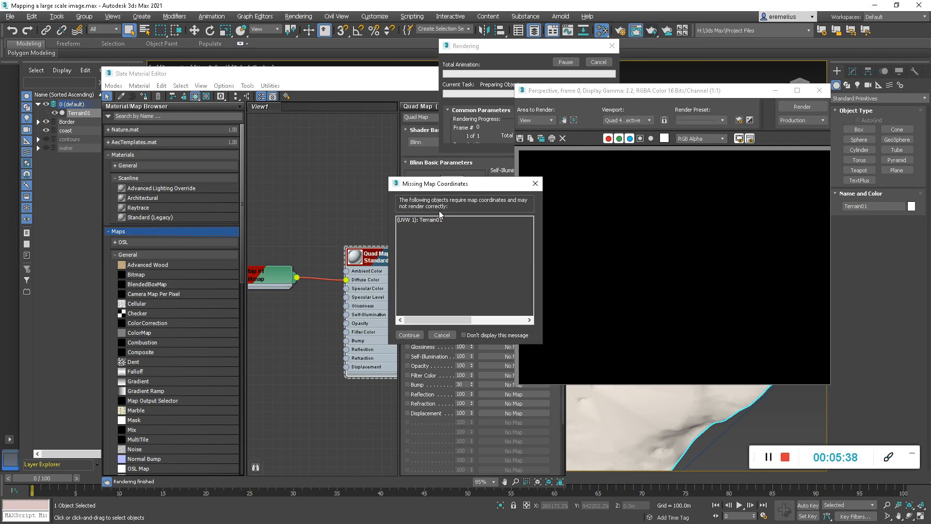
left_click(442, 336)
left_click(819, 90)
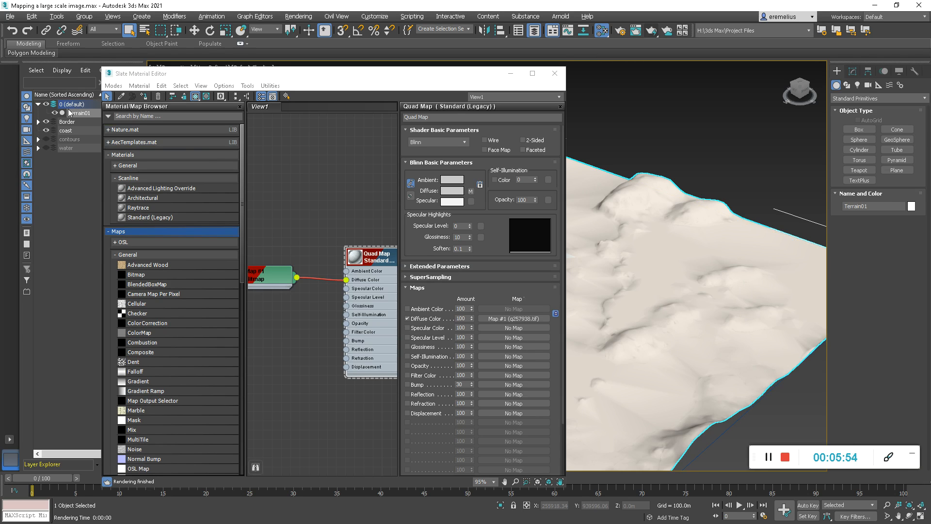
- Apply a UVW Map modifier to Terrain01
left_click(853, 71)
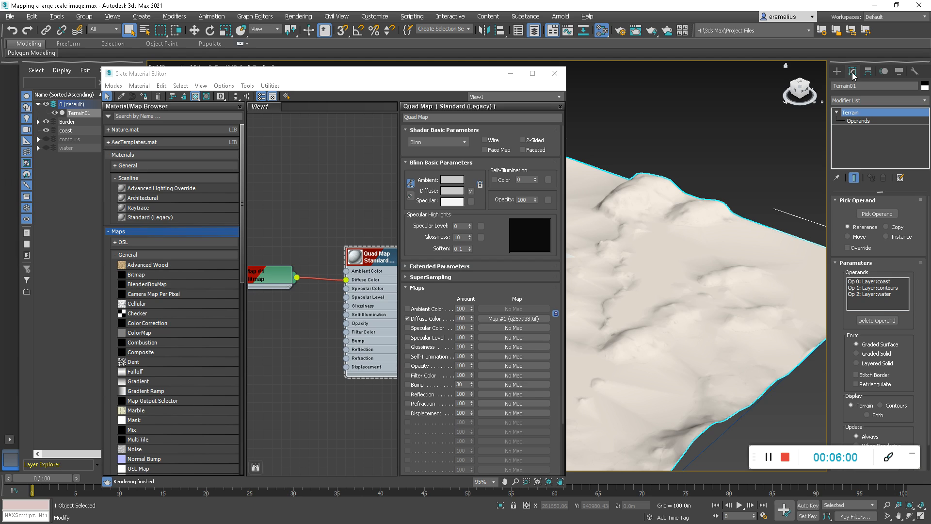
left_click(874, 100)
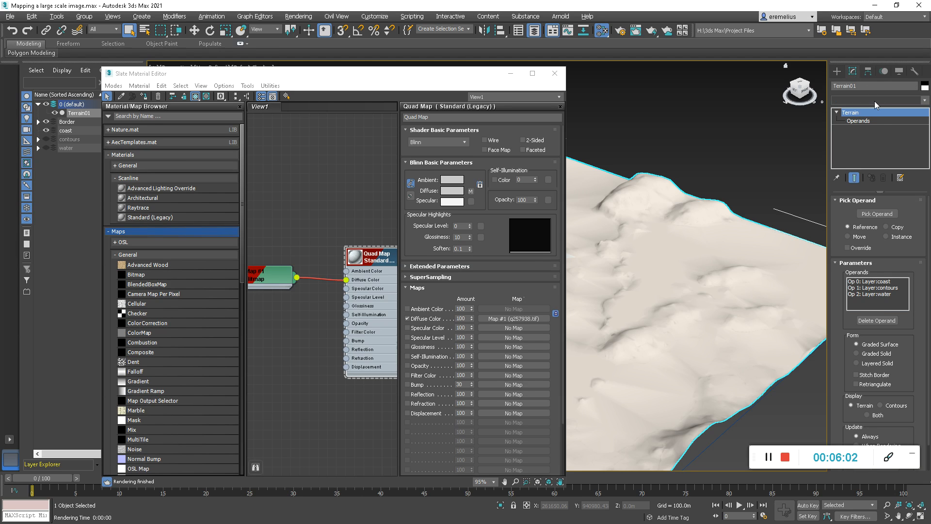
scroll(865, 289, "down", 10)
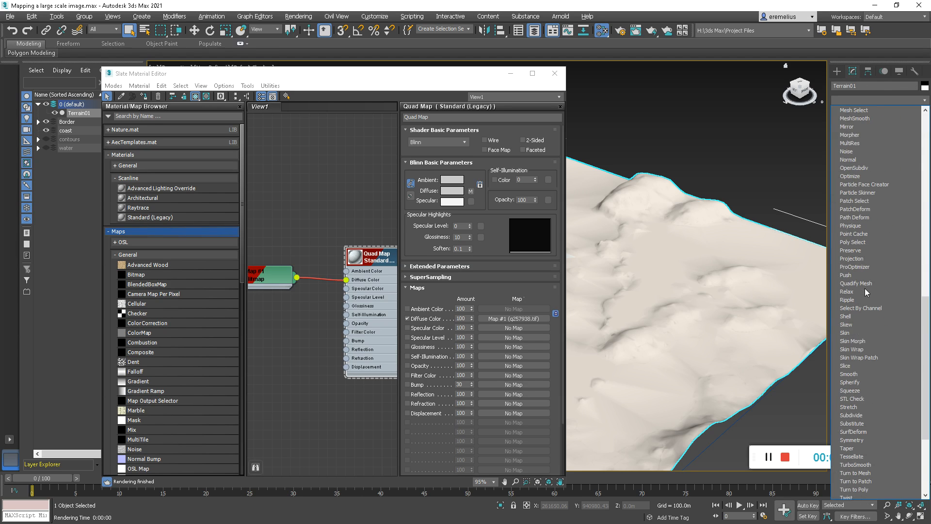
scroll(866, 383, "down", 6)
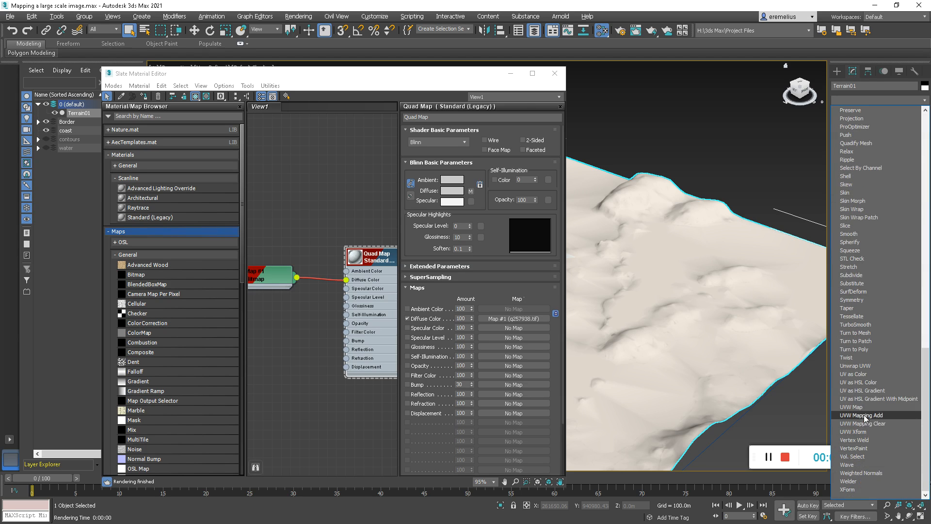
left_click(855, 406)
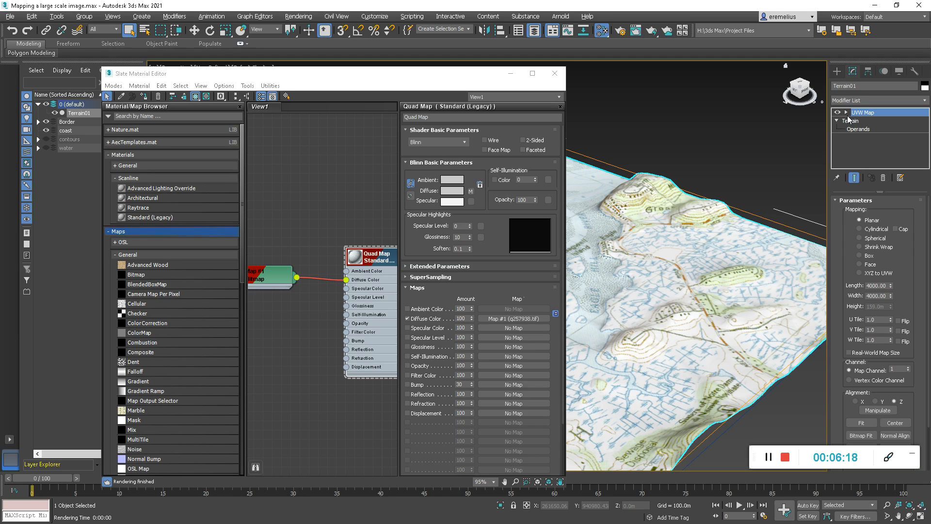
- Review the UVW Map modifier's mapping, size and alignment parameters and test-render the Perspective view
scroll(876, 325, "down", 1)
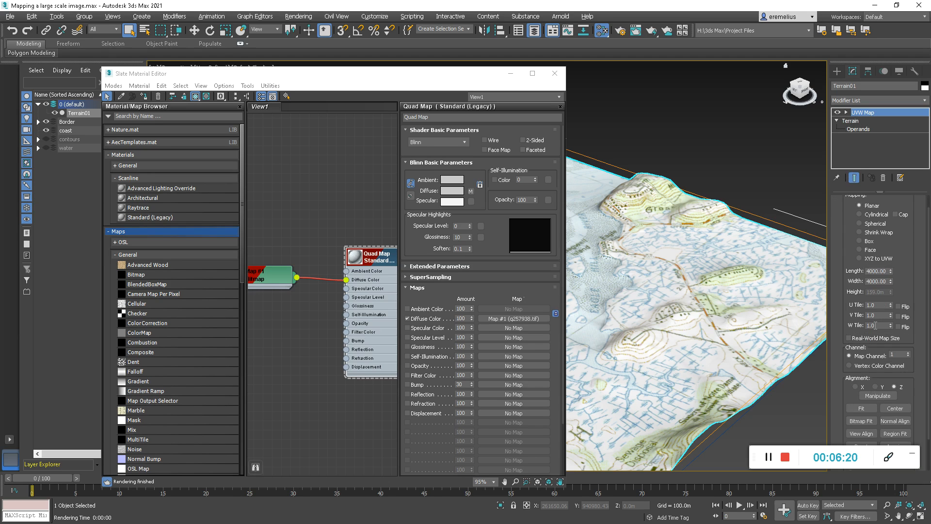
scroll(879, 376, "down", 3)
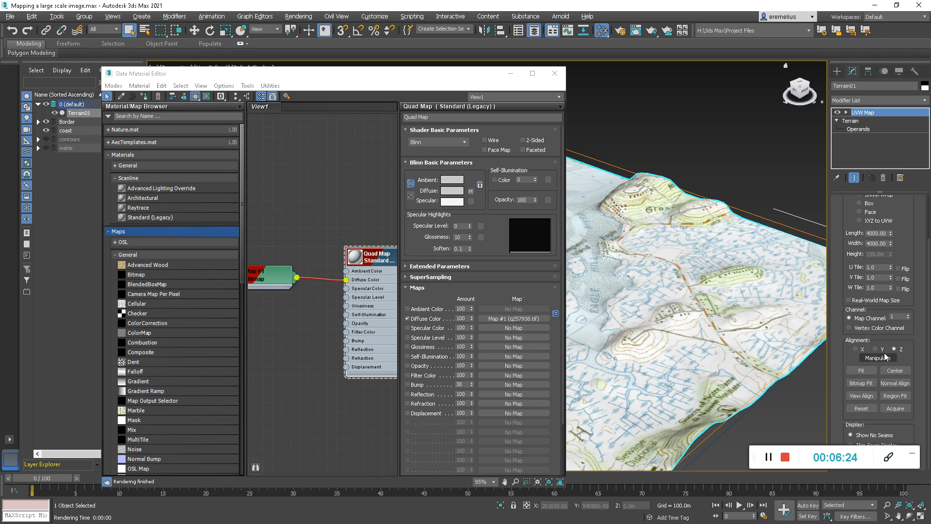
scroll(892, 282, "up", 4)
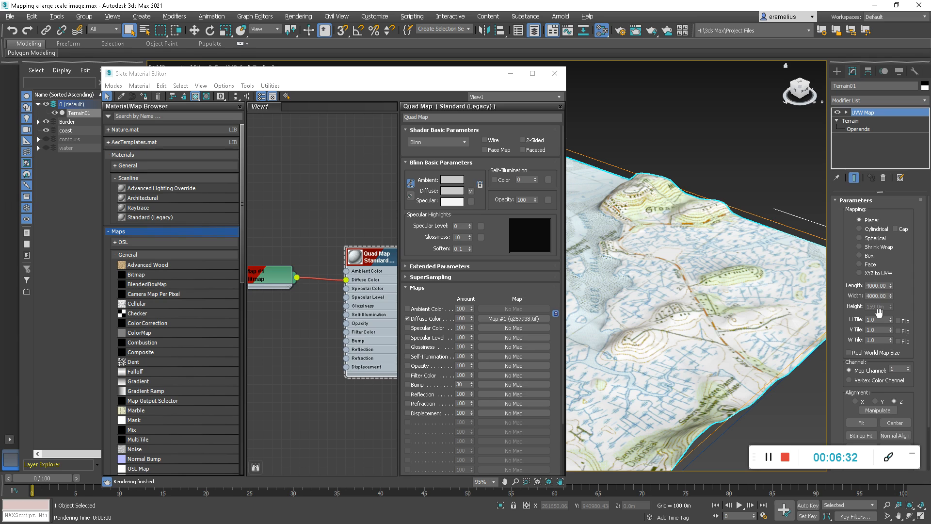
scroll(892, 277, "down", 2)
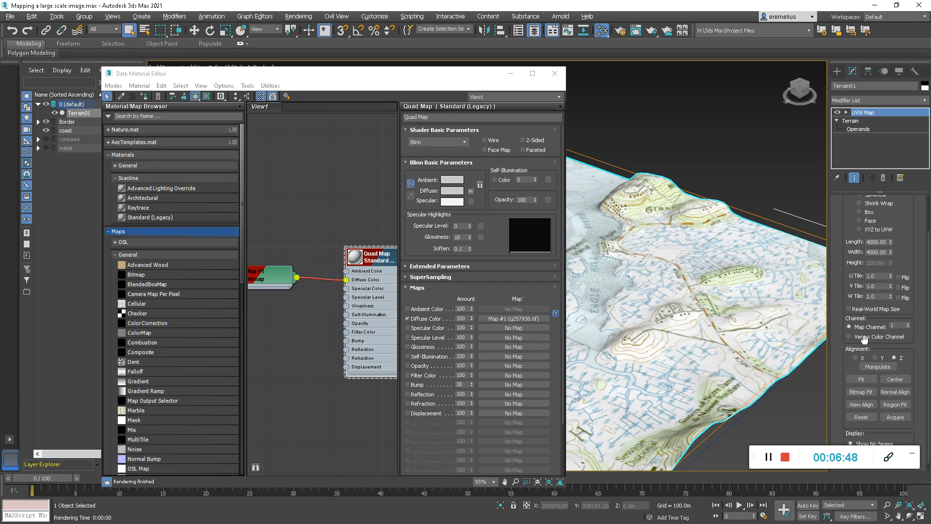
scroll(879, 298, "up", 1)
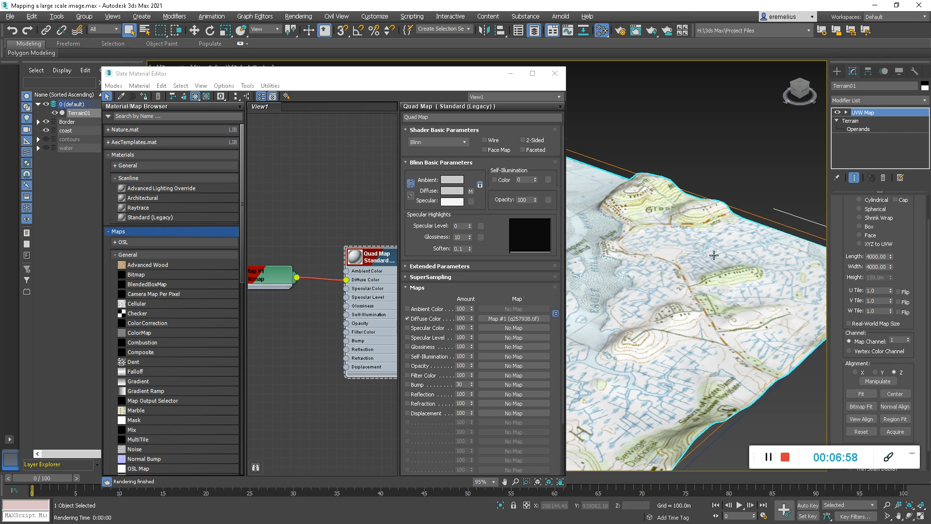
left_click(652, 30)
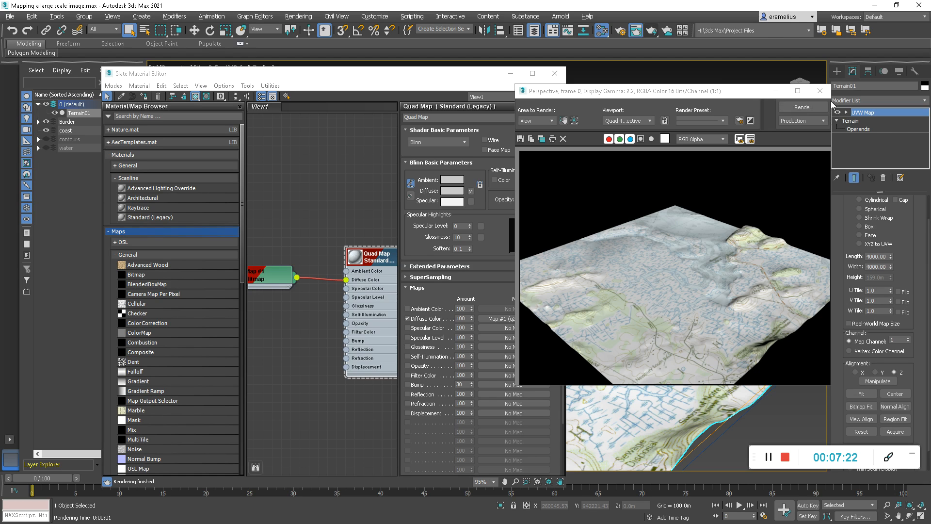
left_click(819, 92)
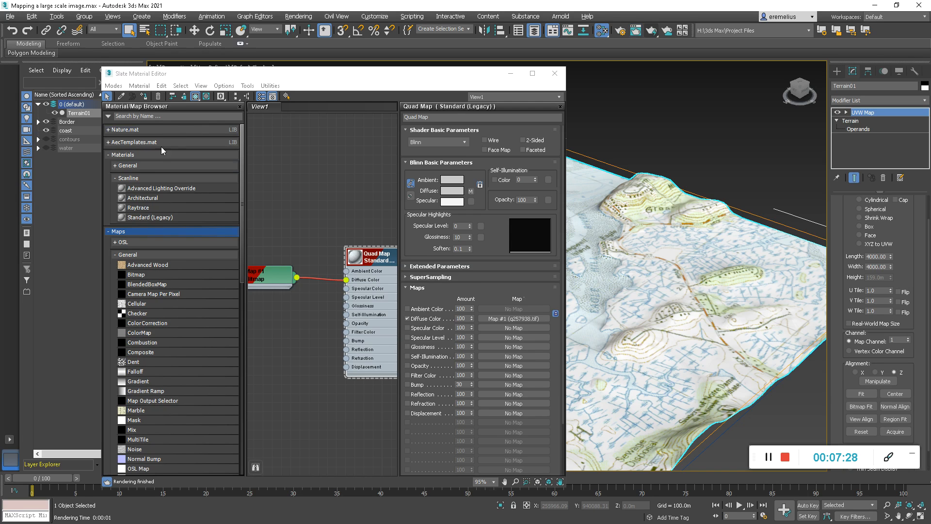
- Activate the Gizmo sub-object of the UVW Map modifier and minimize the Slate Material Editor
left_click(197, 97)
left_click(845, 113)
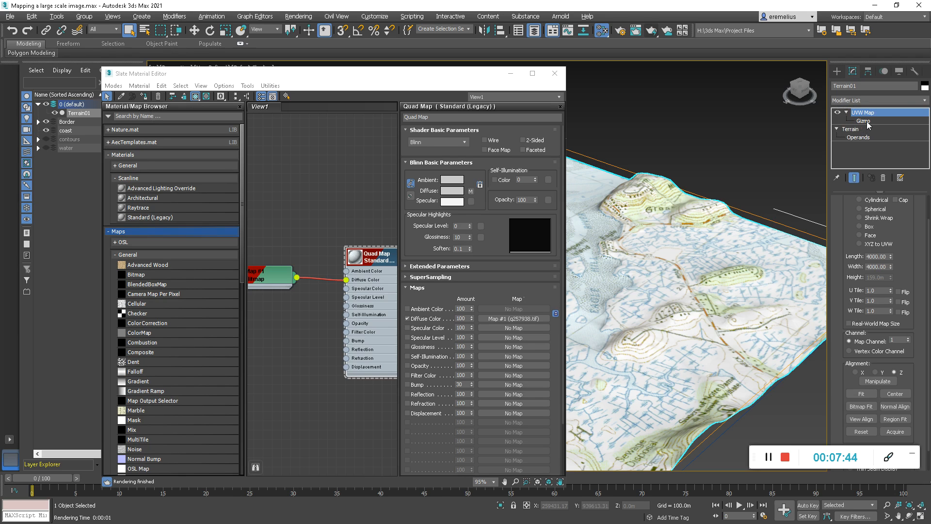
left_click(868, 122)
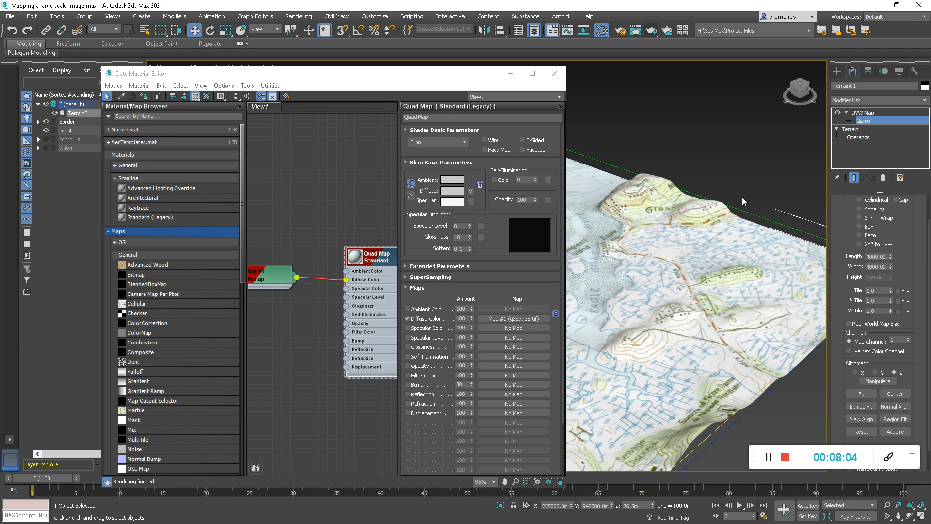
left_click(511, 73)
- Move the UVW Map gizmo about 12 m in the negative X direction across the terrain
scroll(530, 177, "down", 10)
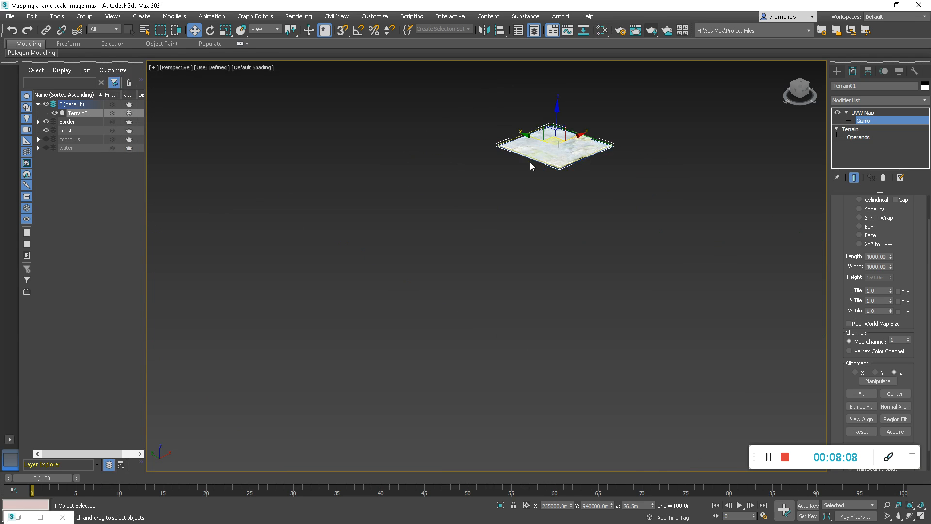
scroll(532, 167, "up", 11)
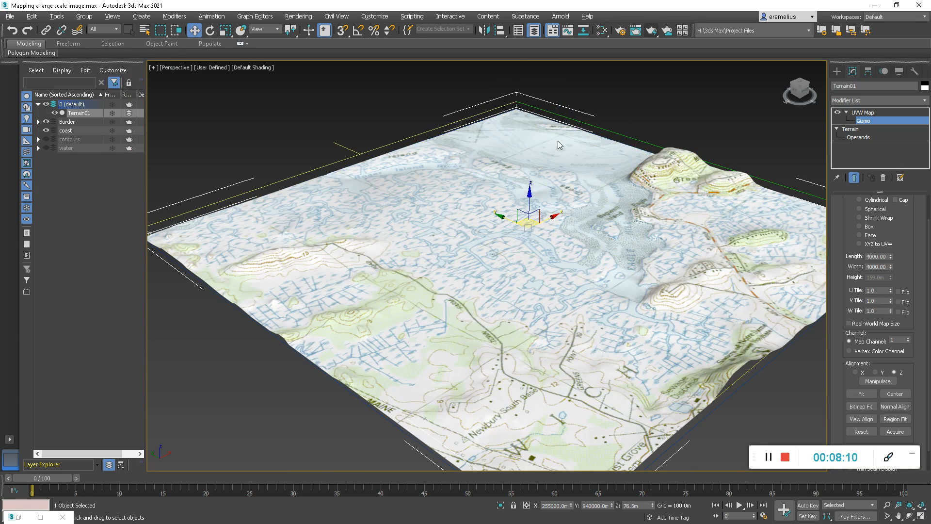
scroll(558, 140, "down", 3)
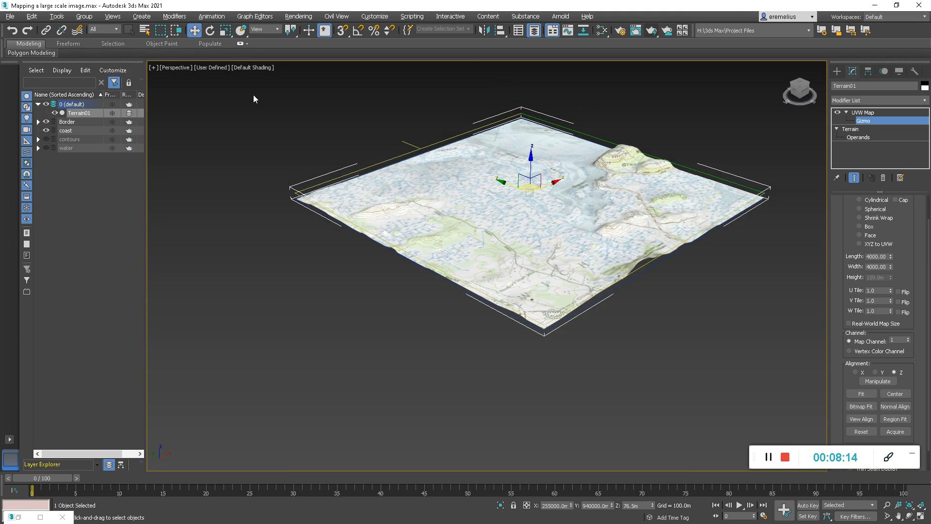
scroll(702, 177, "up", 2)
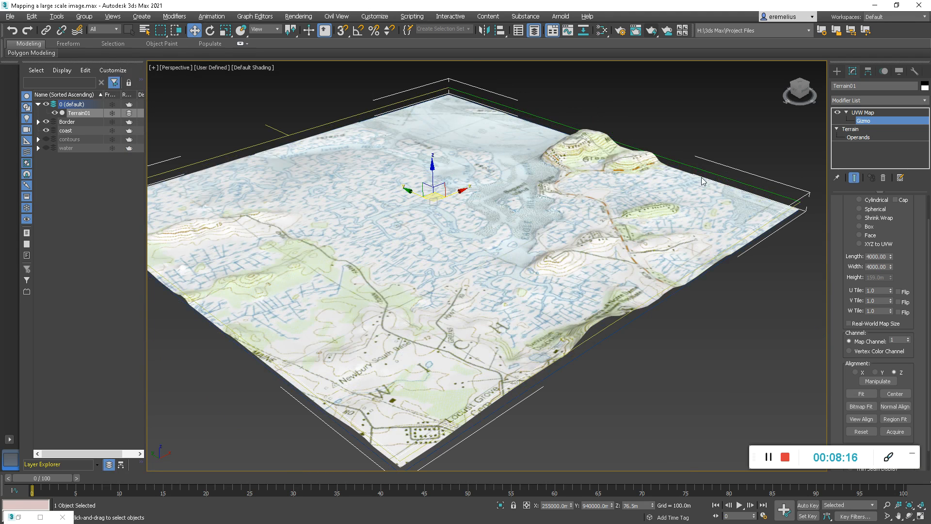
scroll(588, 196, "down", 2)
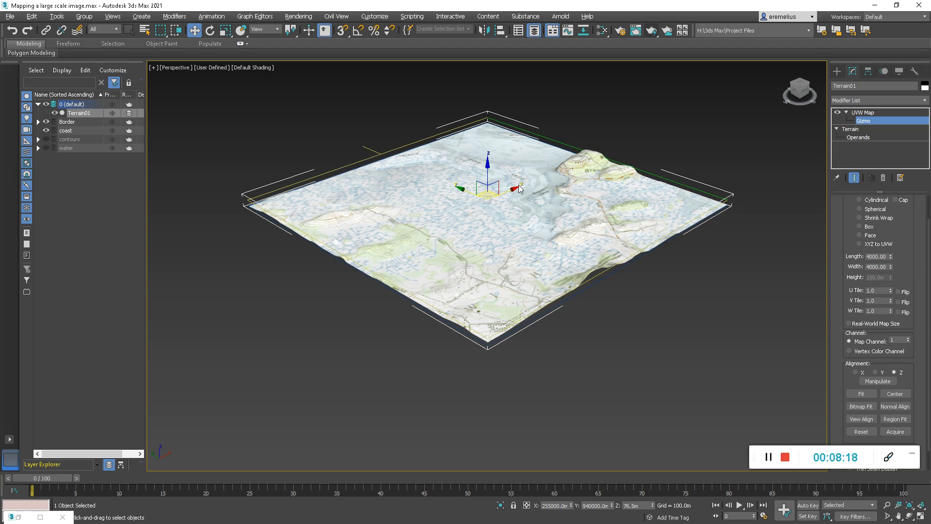
left_click_drag(514, 188, 499, 207)
- Examine the shifted map along the terrain's edge up close and bring the whole terrain back into view
scroll(693, 205, "up", 8)
scroll(686, 207, "down", 4)
scroll(745, 214, "up", 5)
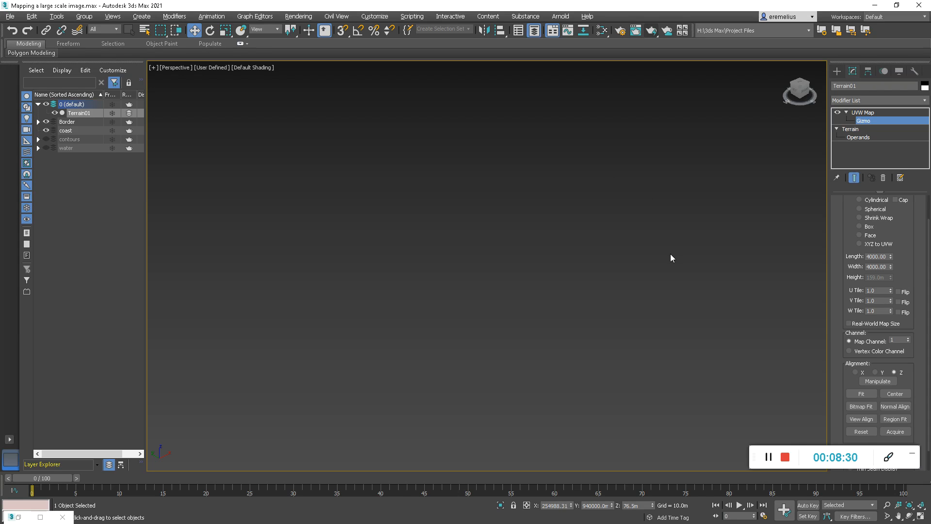
scroll(497, 271, "up", 3)
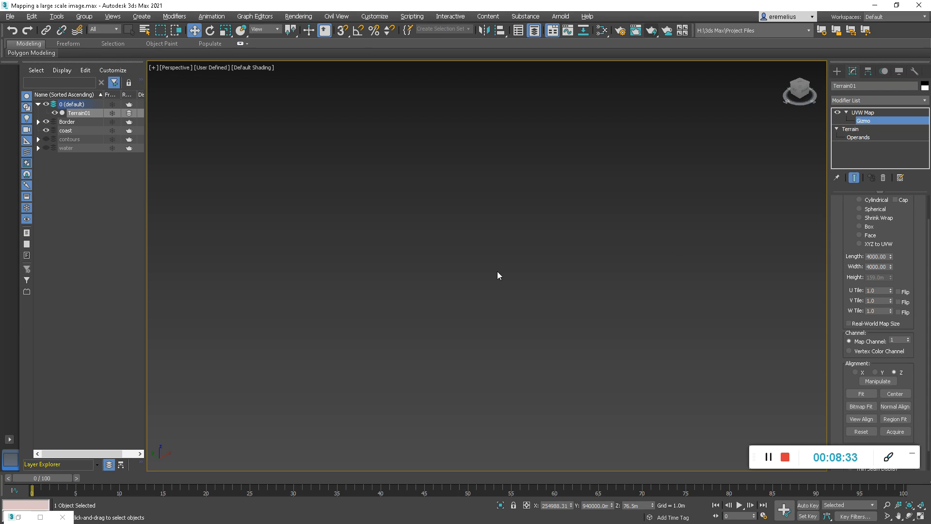
left_click(921, 505)
scroll(715, 284, "up", 5)
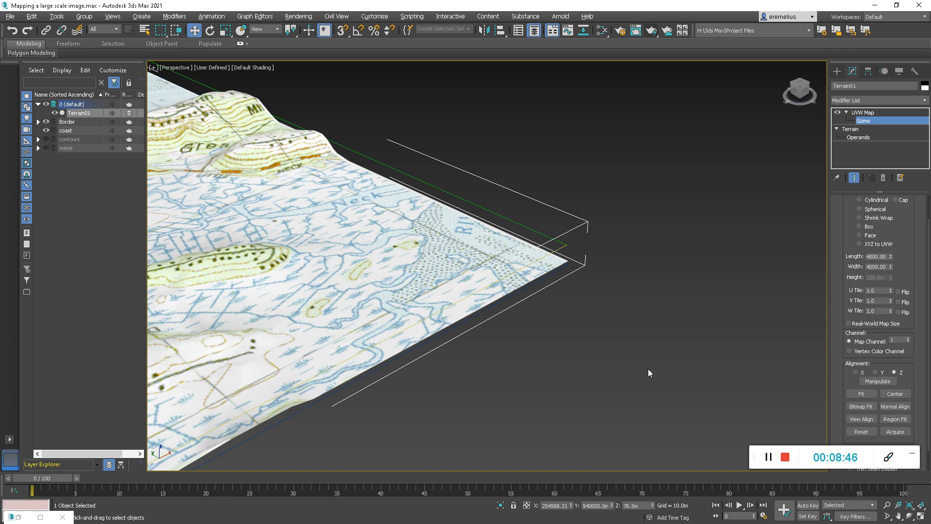
key("z")
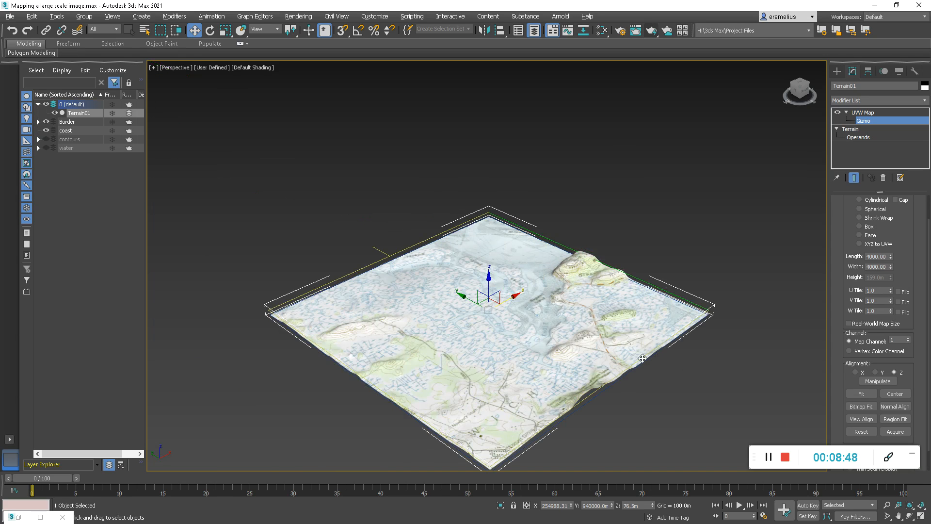